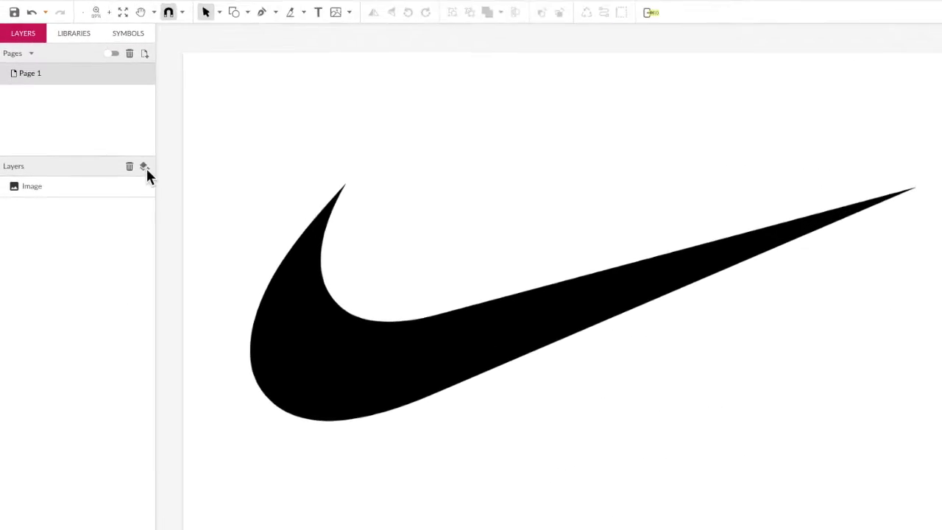
Add a new Layer 0 above the swoosh image and lock the Image layer.
click(145, 167)
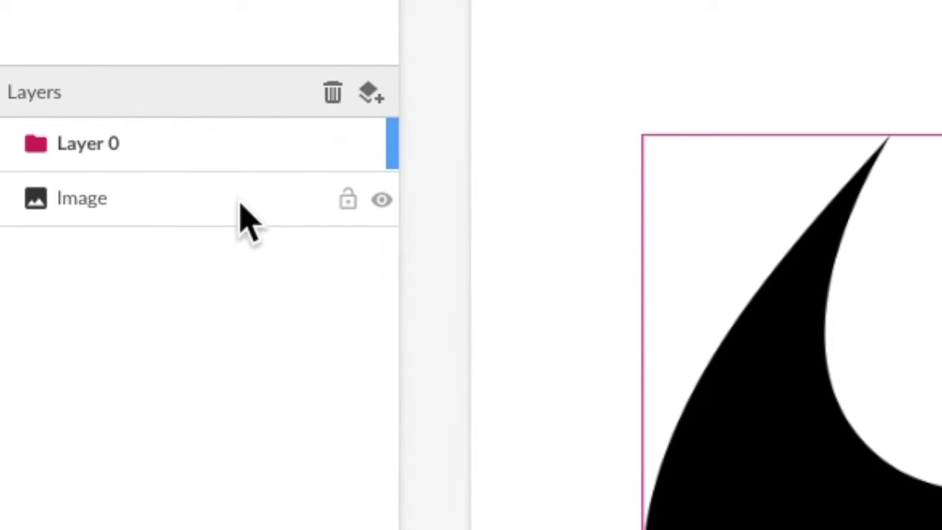
click(346, 198)
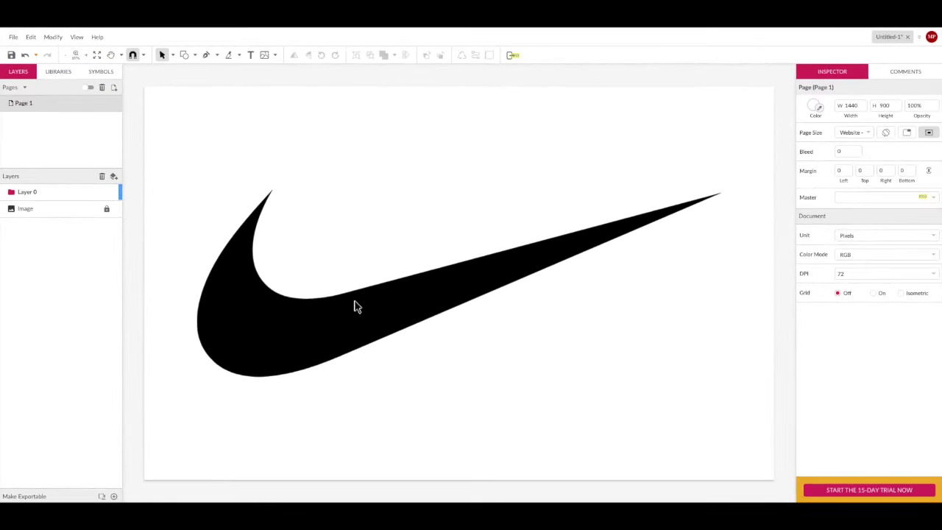
Confirm the image is locked, then start a Pen path from the swoosh's top tip down the inner curve.
drag(309, 287, 355, 306)
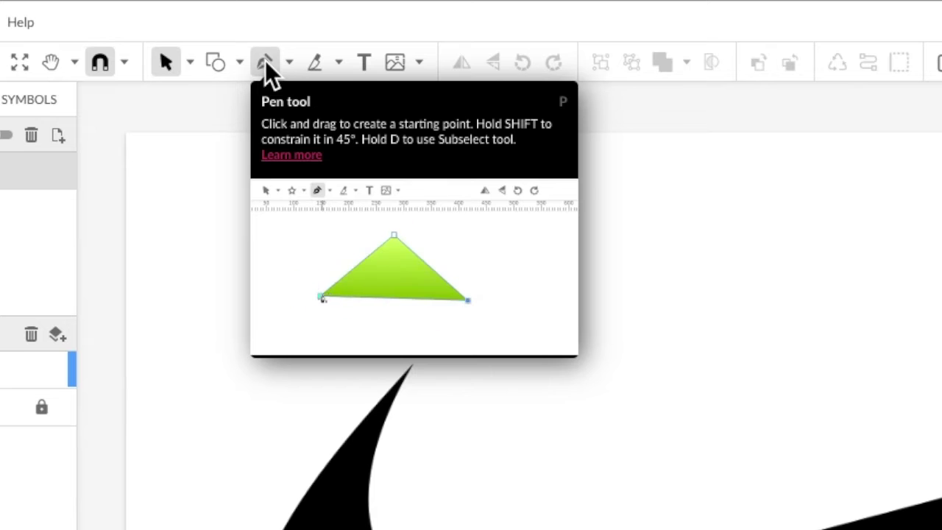
click(265, 61)
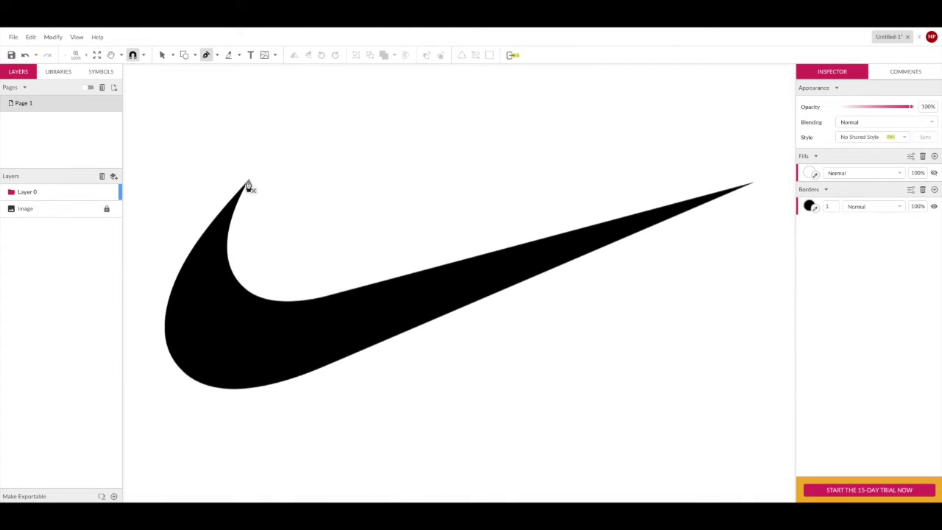
click(248, 180)
click(295, 301)
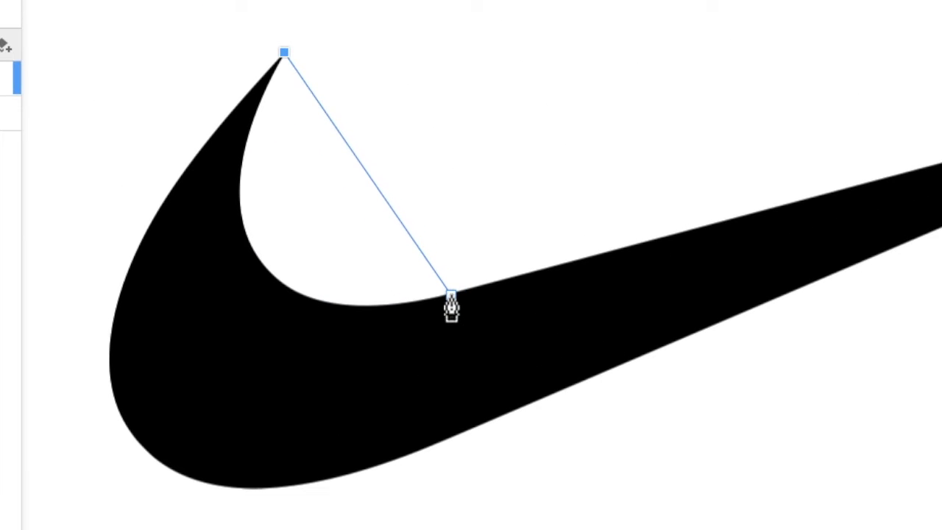
click(450, 294)
Bend the path to hug the swoosh's inner edge and anchor it at the curve's bottom.
drag(598, 250, 745, 250)
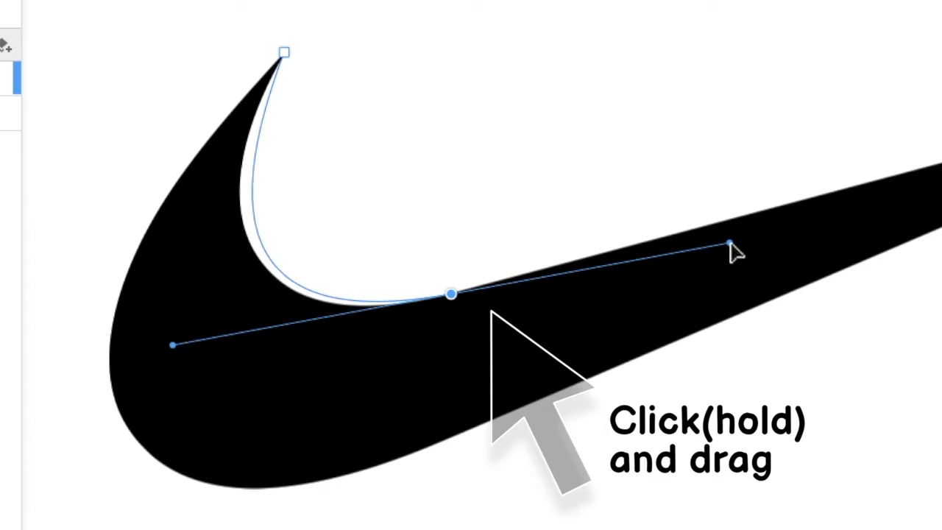
mouse_move(119, 510)
mouse_down()
mouse_move(149, 524)
mouse_move(129, 529)
mouse_move(140, 517)
mouse_up()
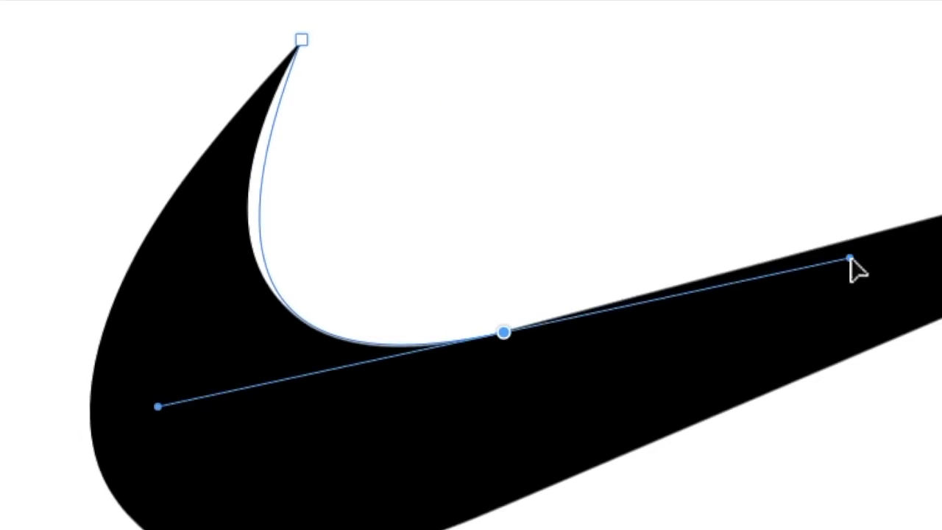
key(ctrl+z)
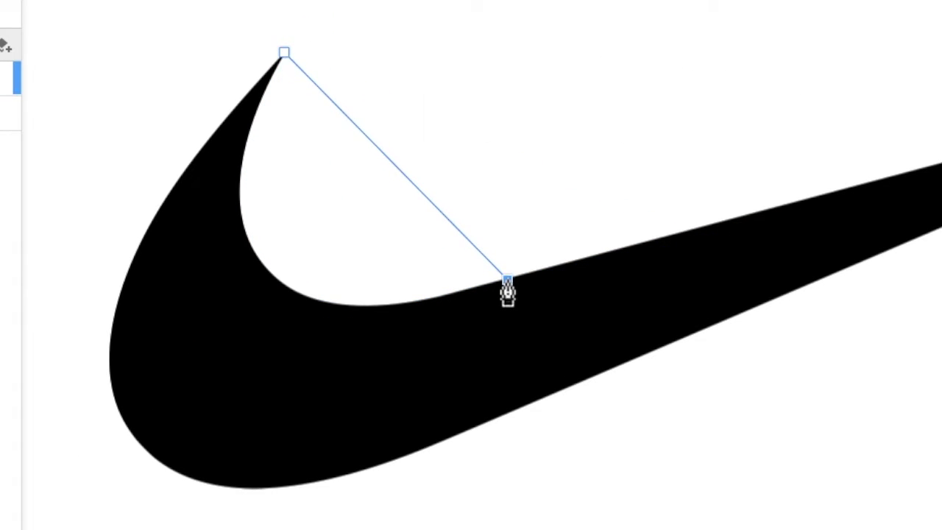
mouse_move(677, 237)
mouse_down()
mouse_move(863, 184)
mouse_move(866, 193)
mouse_move(920, 185)
mouse_move(878, 201)
mouse_move(878, 212)
mouse_up()
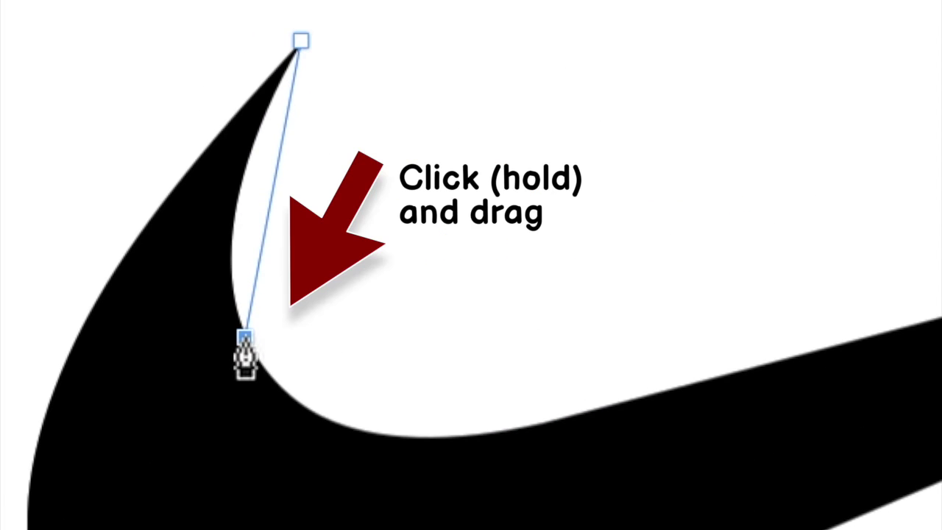
drag(244, 338, 284, 448)
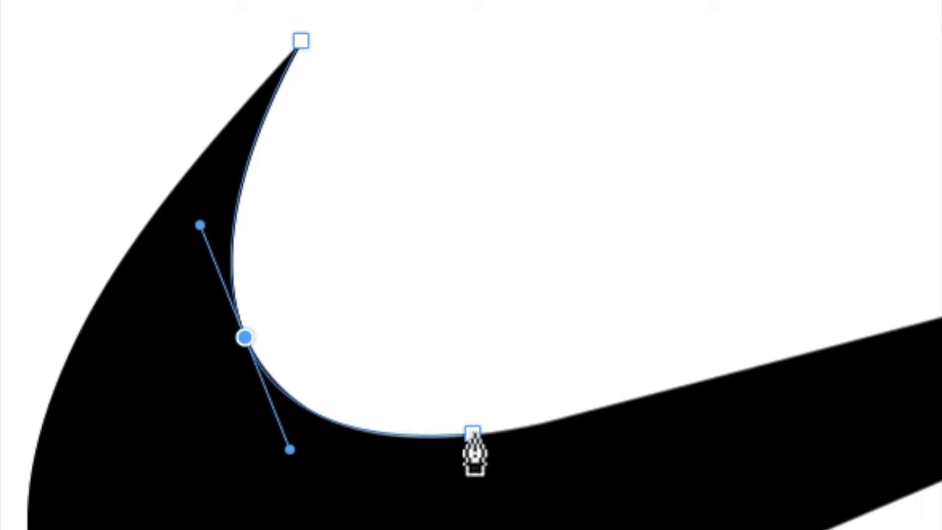
click(478, 436)
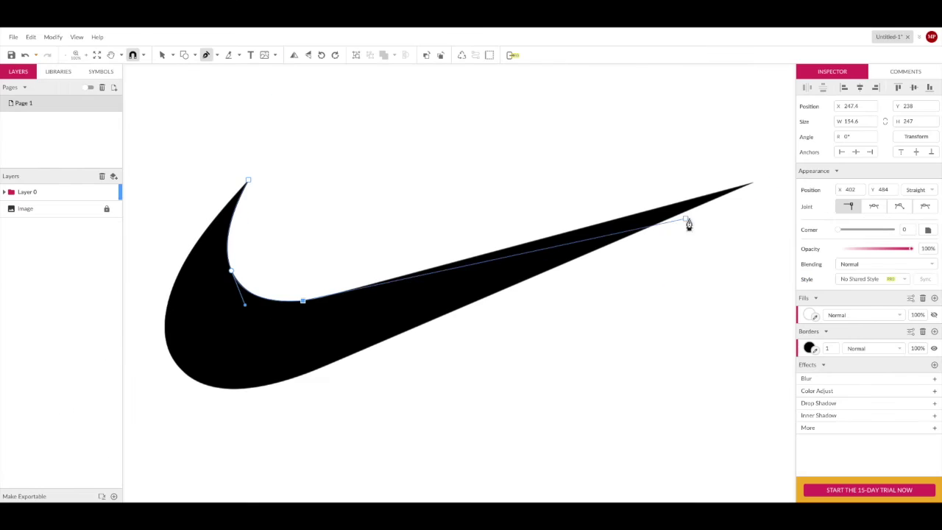
Extend the path to the right point, along the lower edge and bottom-left curve, closing at the top tip.
click(754, 183)
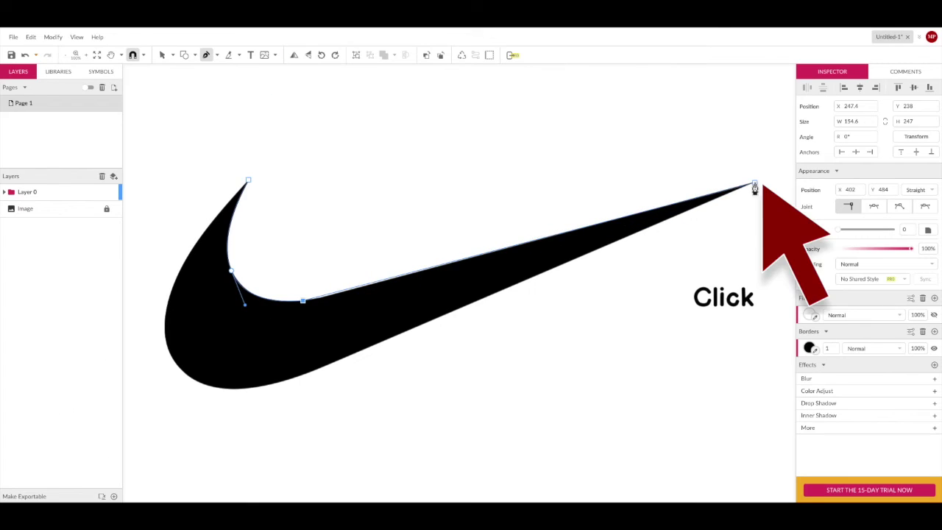
click(754, 184)
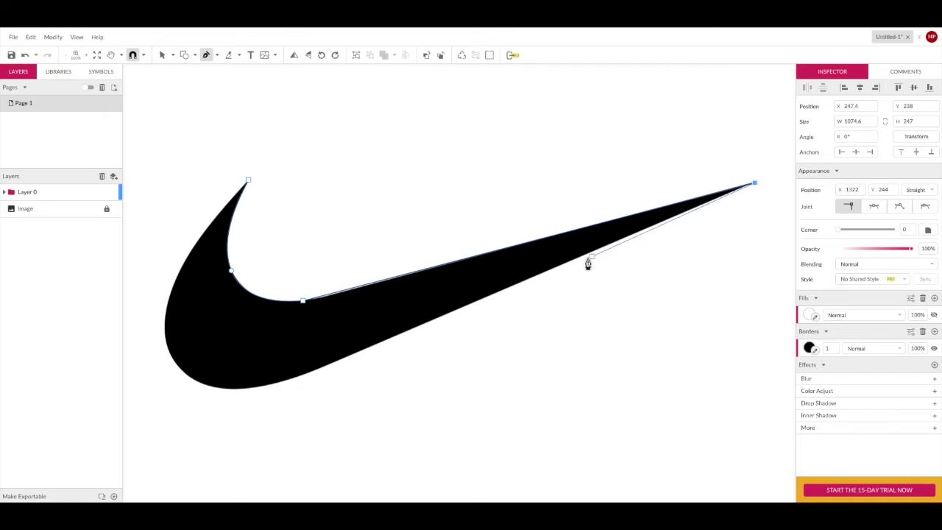
click(351, 356)
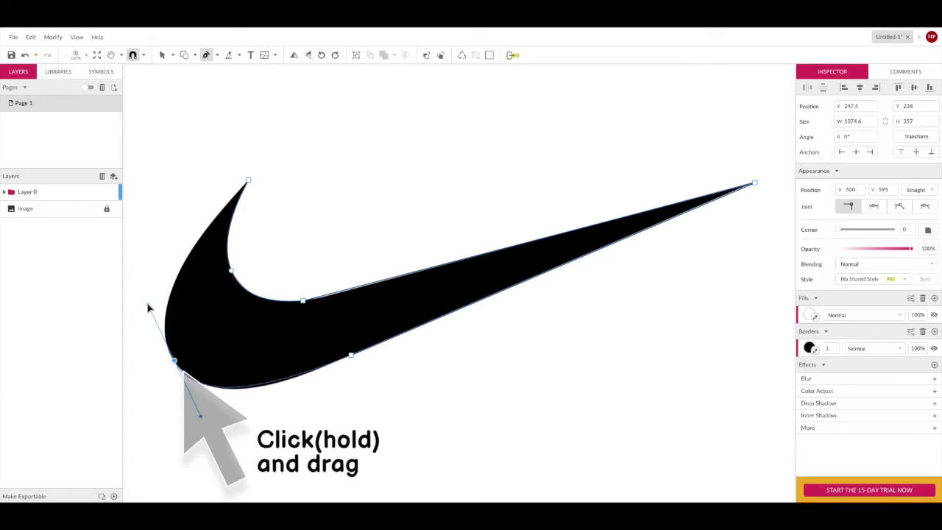
drag(141, 304, 141, 302)
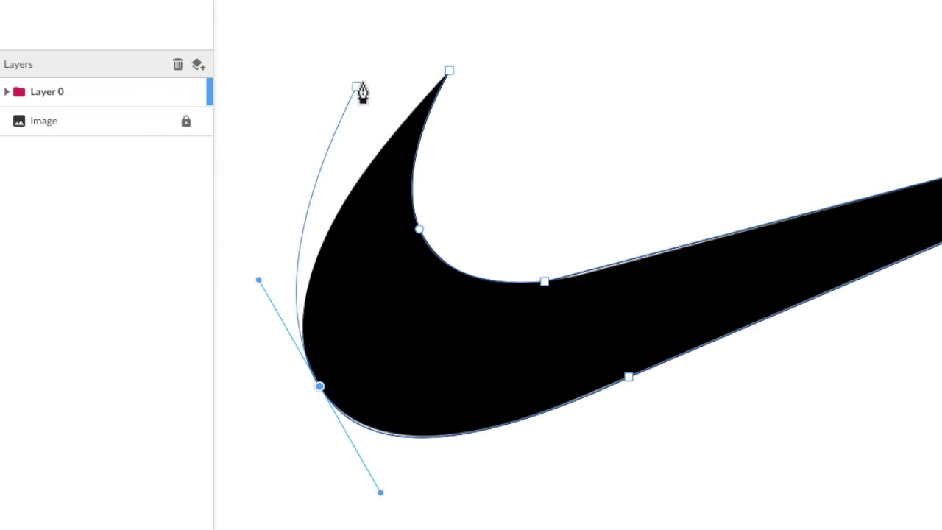
click(448, 73)
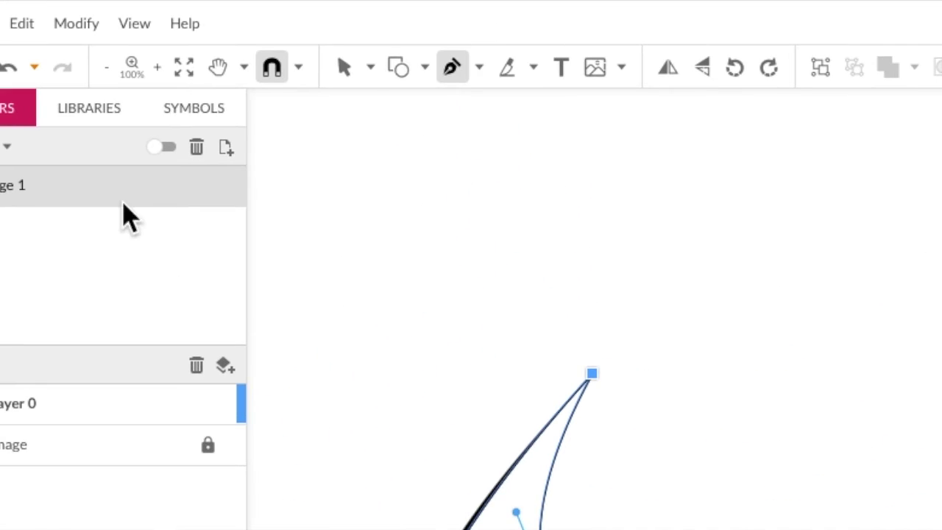
Switch to the Subselect tool and select the swoosh path to expose its nodes.
click(369, 68)
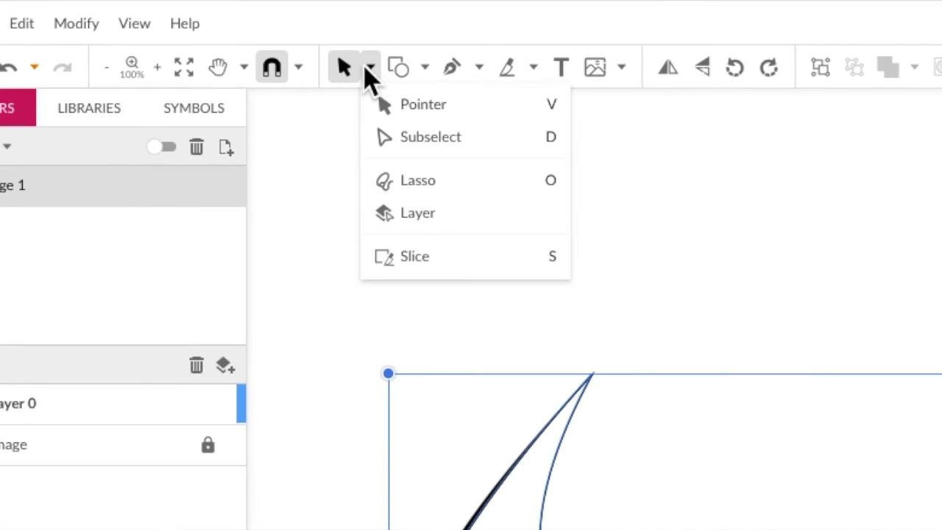
click(430, 137)
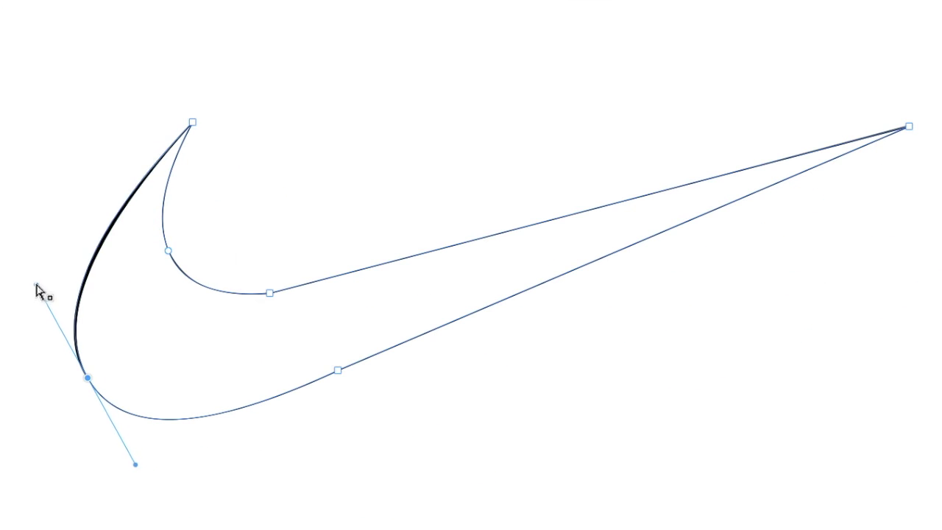
scroll(212, 352, up, 3)
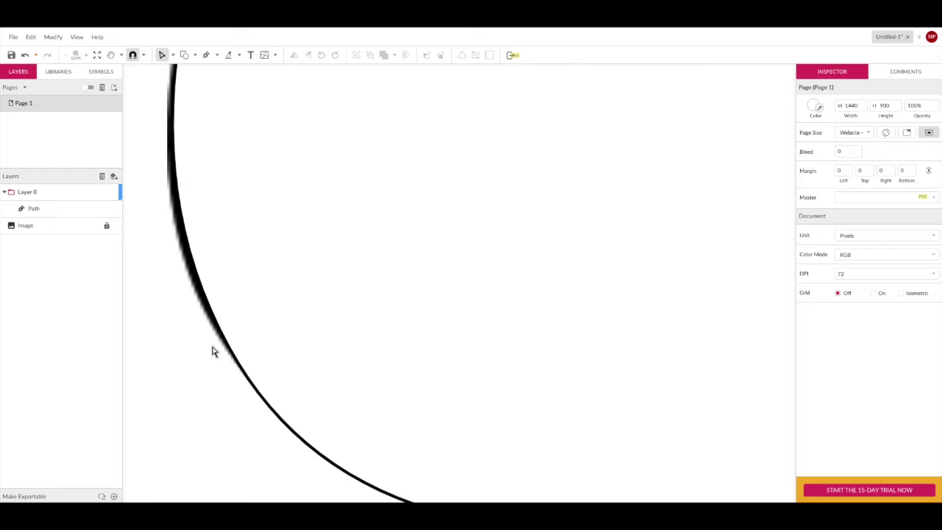
click(221, 352)
Drag the Bezier handles at the left bend and lower anchor to smooth out the edge bump.
scroll(225, 351, down, 2)
scroll(225, 351, down, 2)
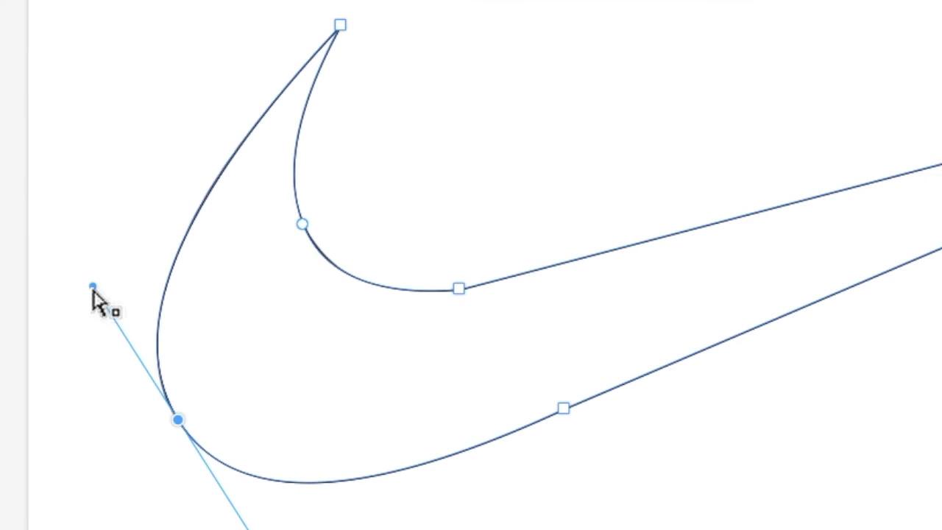
drag(93, 289, 97, 284)
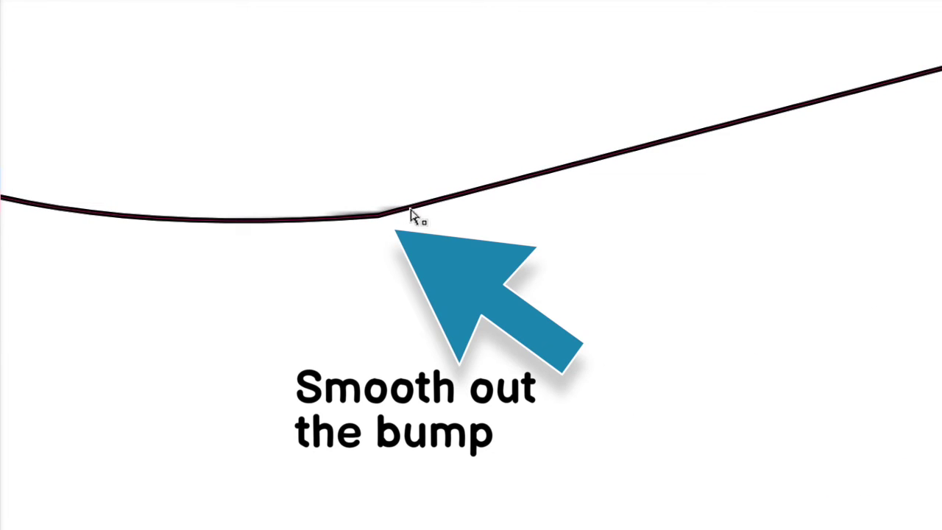
mouse_move(669, 269)
mouse_down()
mouse_move(708, 262)
mouse_move(635, 284)
mouse_move(546, 388)
mouse_move(579, 298)
mouse_move(612, 288)
mouse_up()
mouse_move(423, 292)
mouse_down()
mouse_move(426, 278)
mouse_move(431, 306)
mouse_up()
click(346, 254)
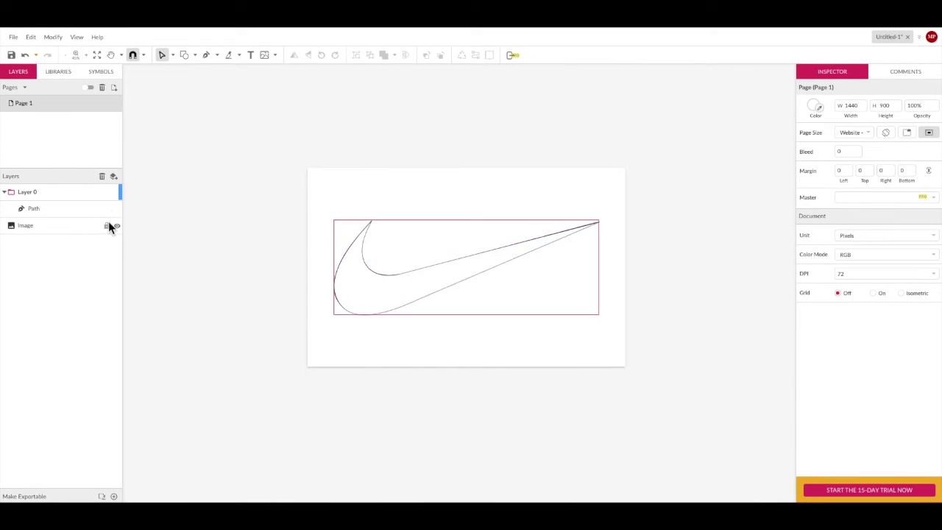
Fill the swoosh path with a teal colour.
click(381, 280)
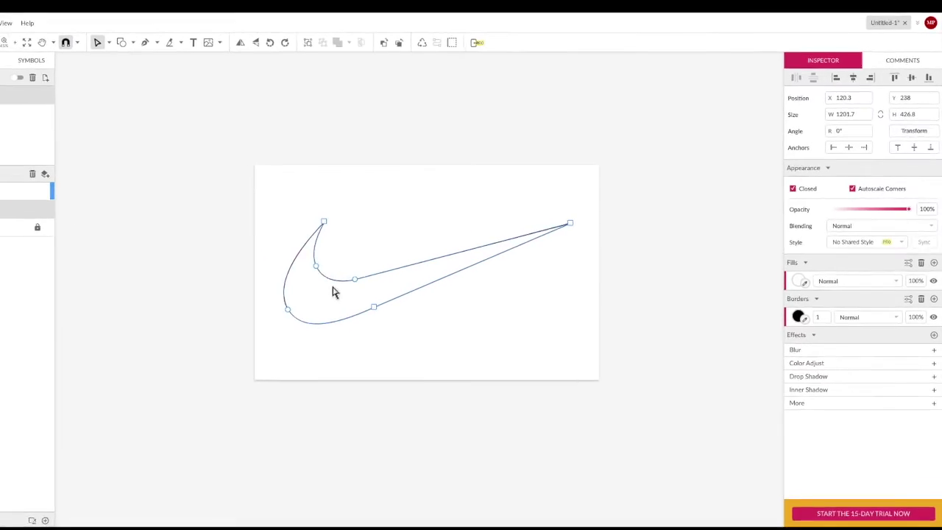
click(771, 295)
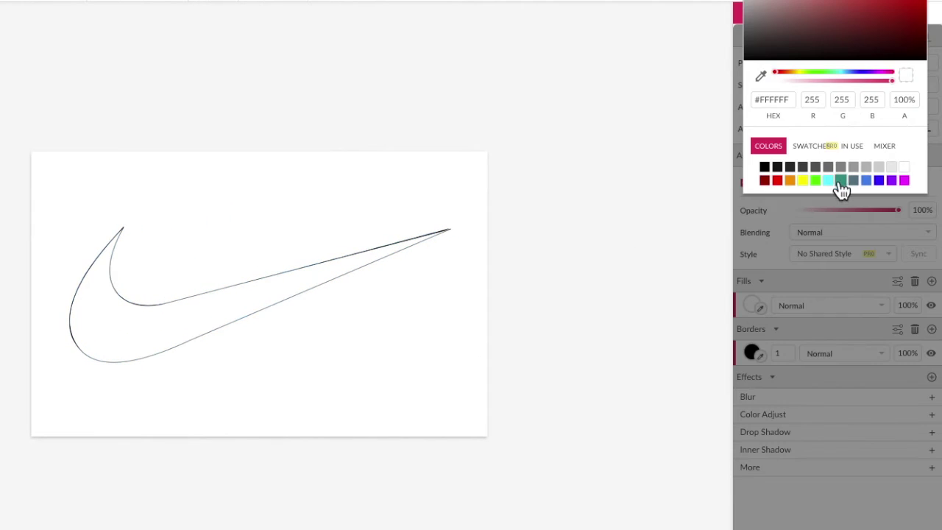
click(837, 74)
click(871, 20)
Set the swoosh's black border width to 17.
click(779, 353)
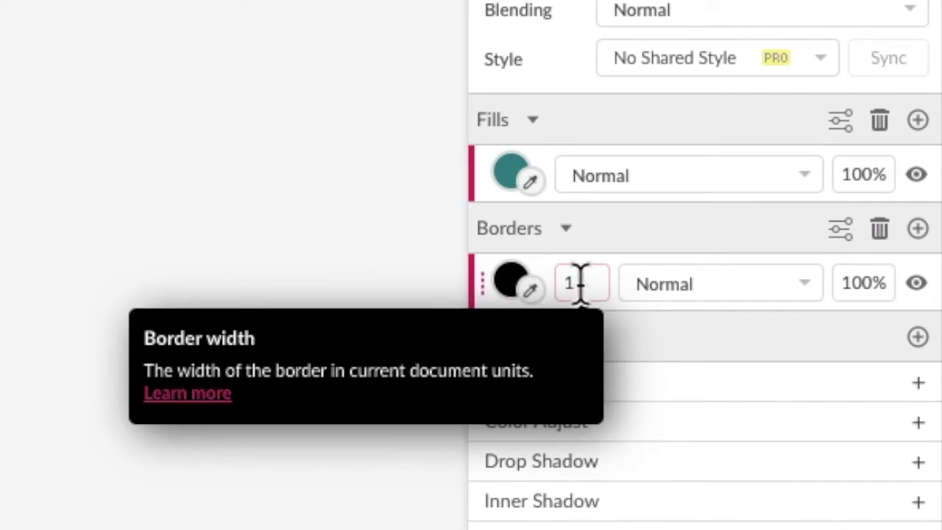
drag(778, 353, 772, 321)
mouse_move(565, 211)
mouse_down()
mouse_move(536, 69)
mouse_move(547, 228)
mouse_up()
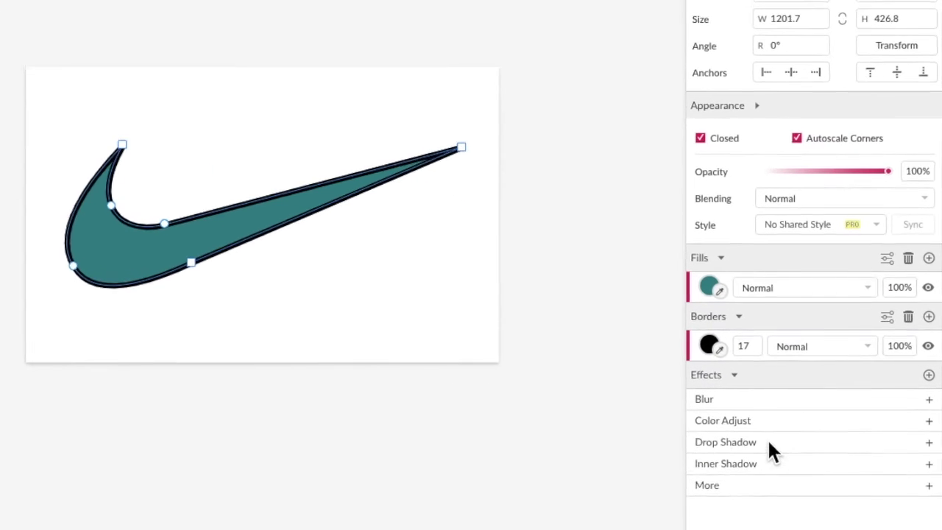
Add a drop shadow effect with X 65, Y 76, Blur 127 and Opacity 52%.
click(802, 432)
drag(714, 437, 716, 414)
drag(762, 437, 765, 398)
drag(801, 431, 816, 324)
drag(763, 437, 765, 412)
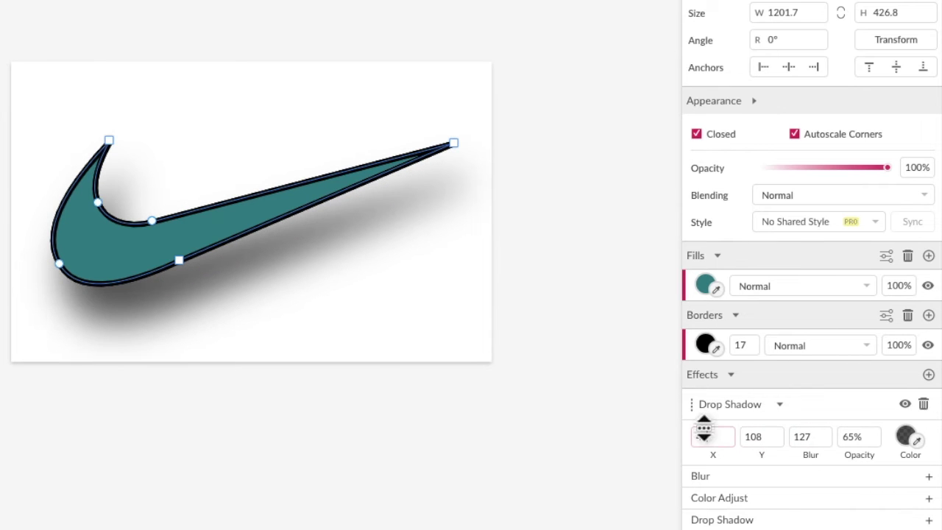
drag(700, 437, 703, 453)
mouse_move(761, 436)
mouse_down()
mouse_move(755, 462)
mouse_move(719, 412)
mouse_up()
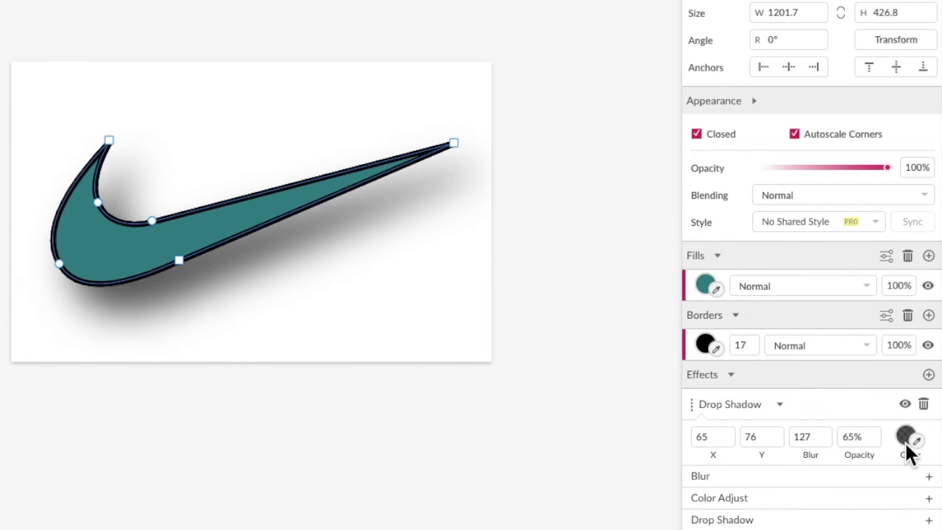
click(441, 470)
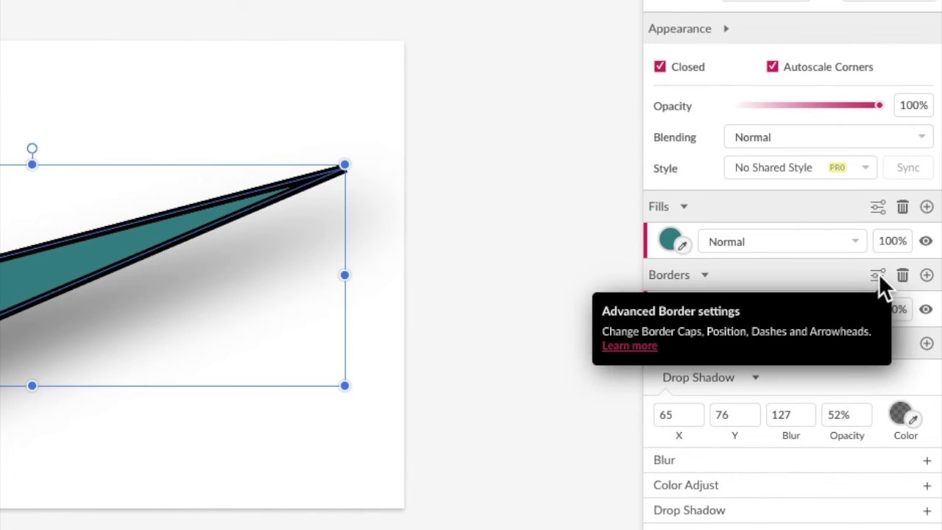
Set the border joins to Round in the advanced border options.
click(877, 273)
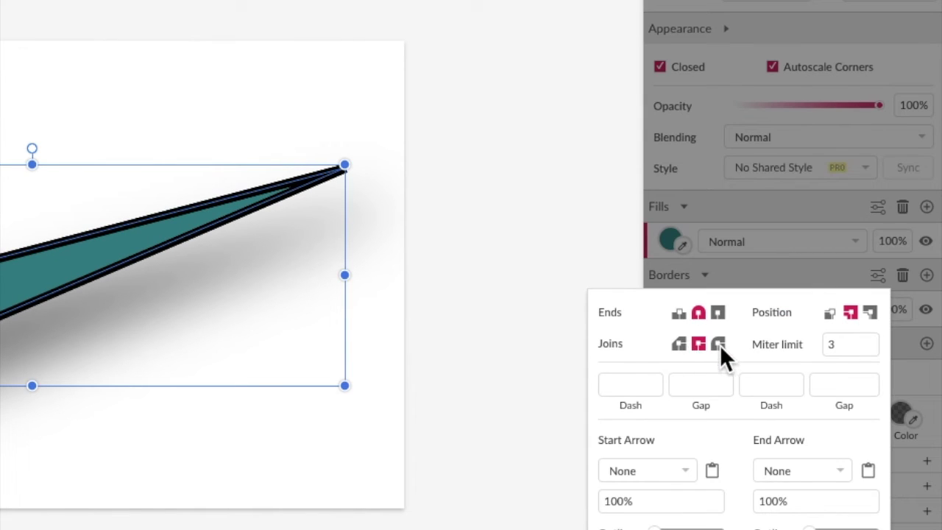
click(719, 344)
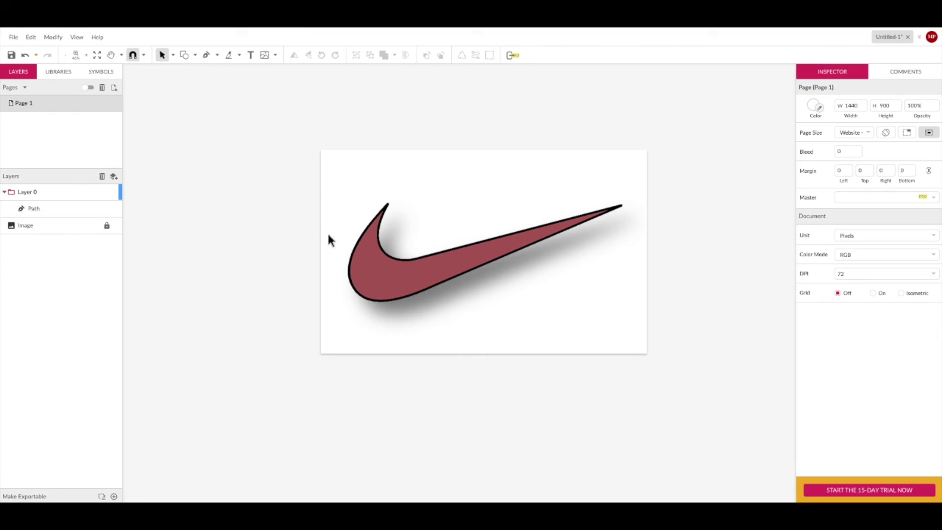
Open the File menu to reach the Export options.
click(13, 36)
mouse_move(29, 234)
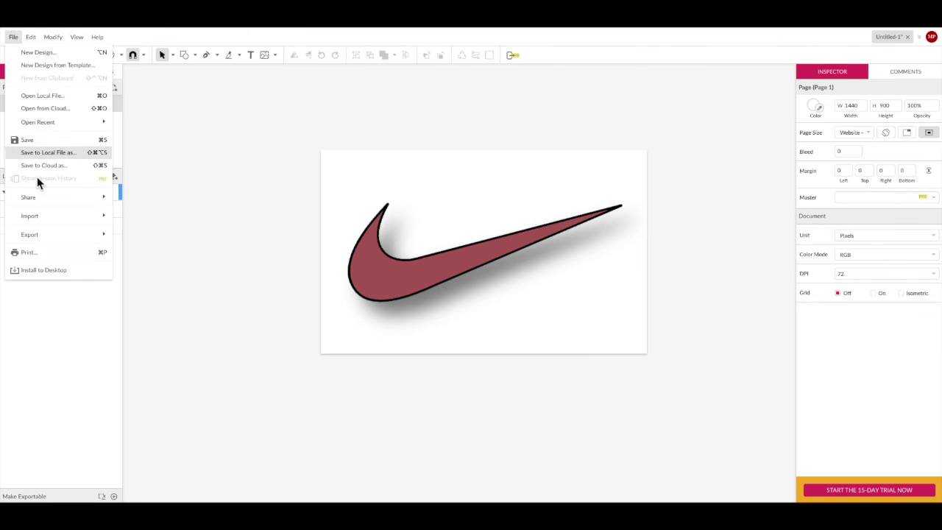